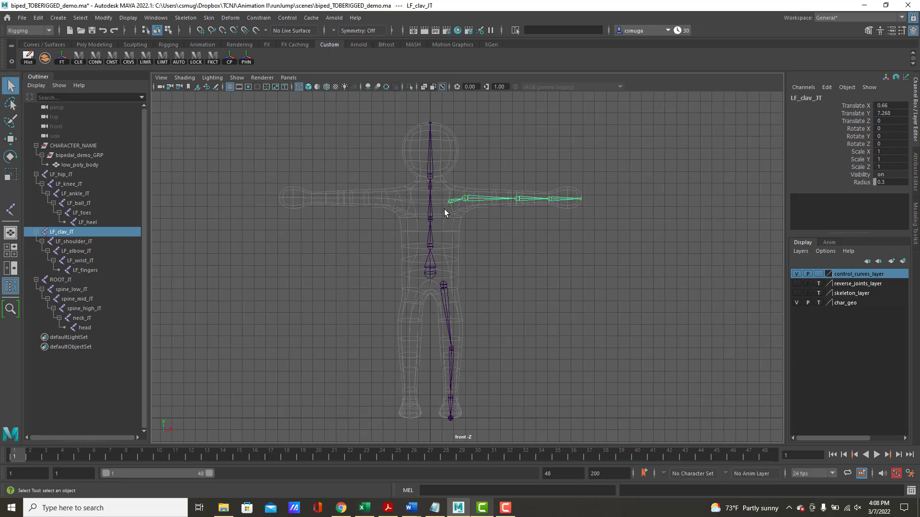
Try parenting LF_clav_JT under spine_mid_JT in the Outliner hierarchy, and undo the parenting
shift+click(430, 220)
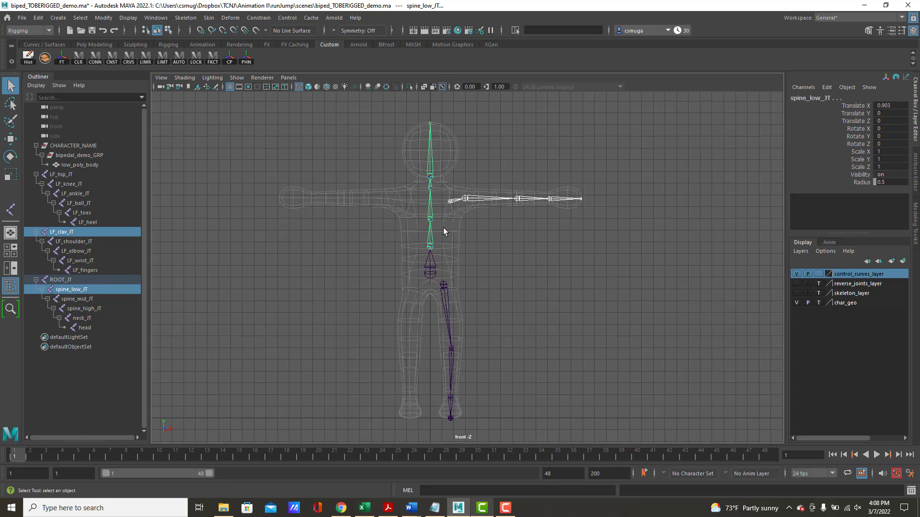
click(517, 290)
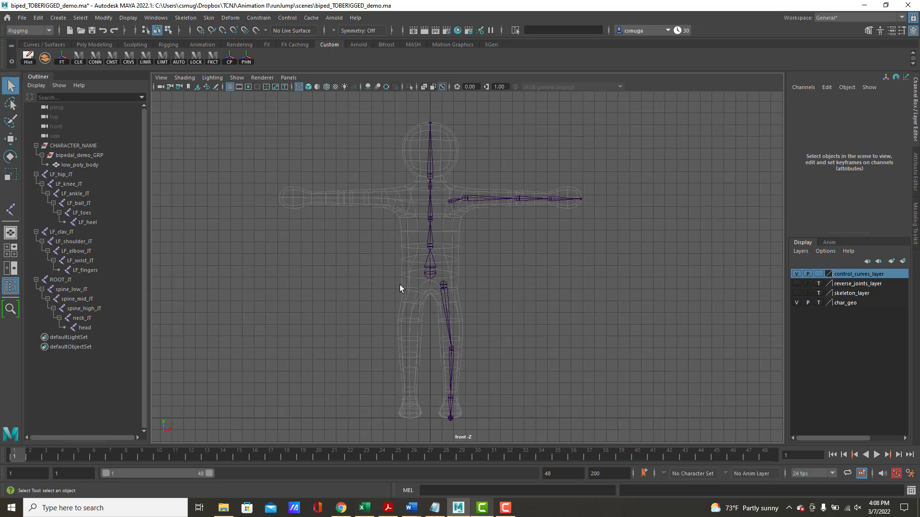
click(68, 231)
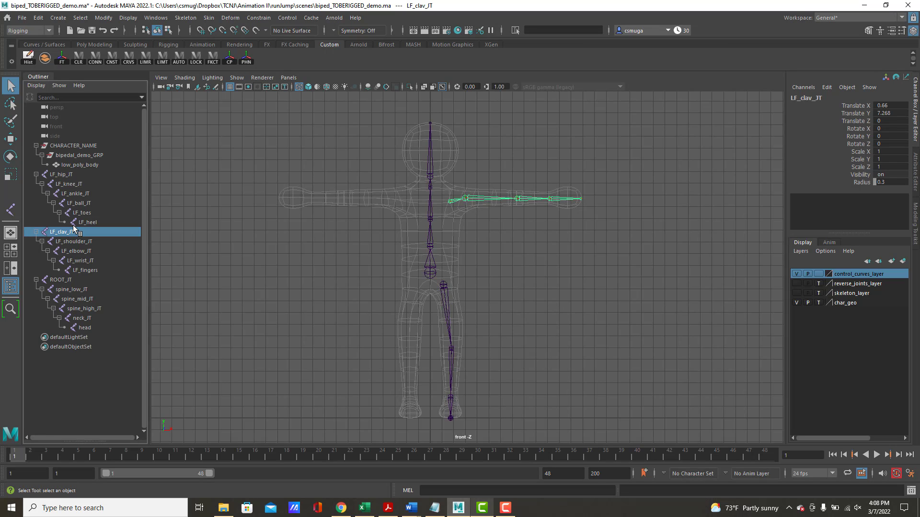
click(89, 300)
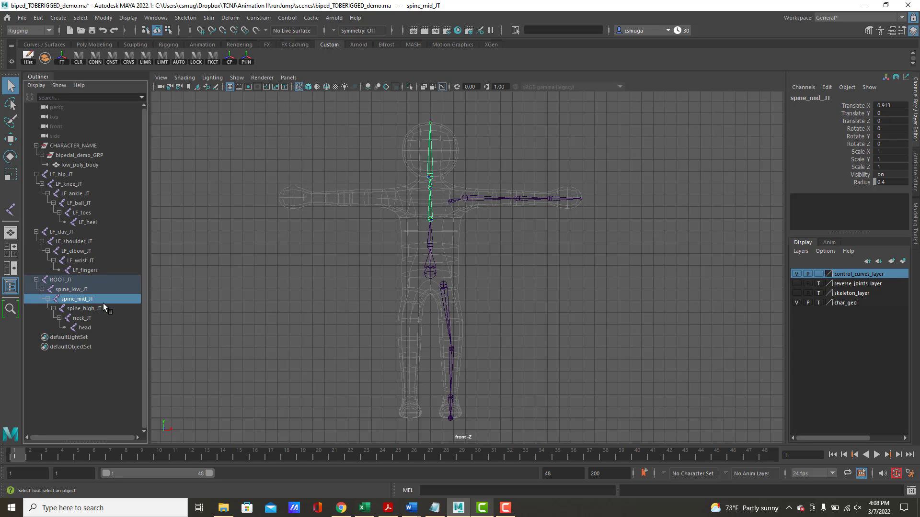
key(ctrl+z)
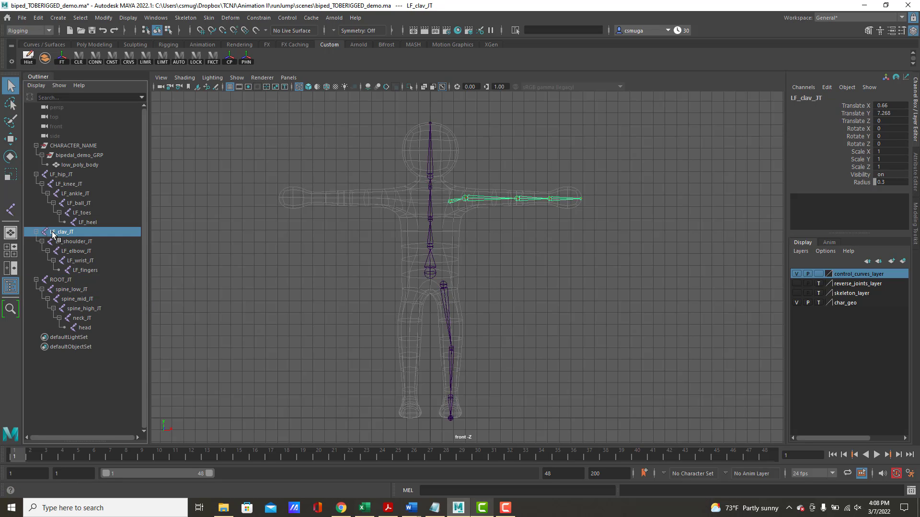
drag(57, 235, 81, 300)
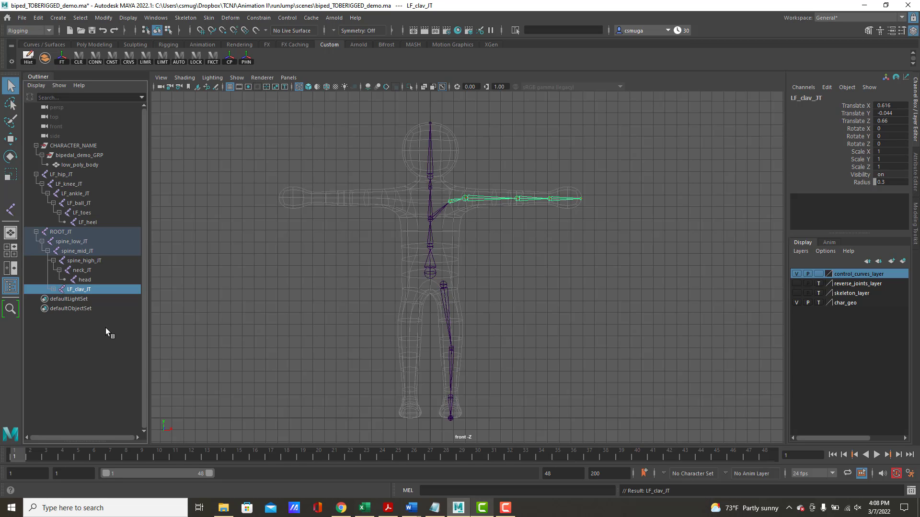
click(436, 207)
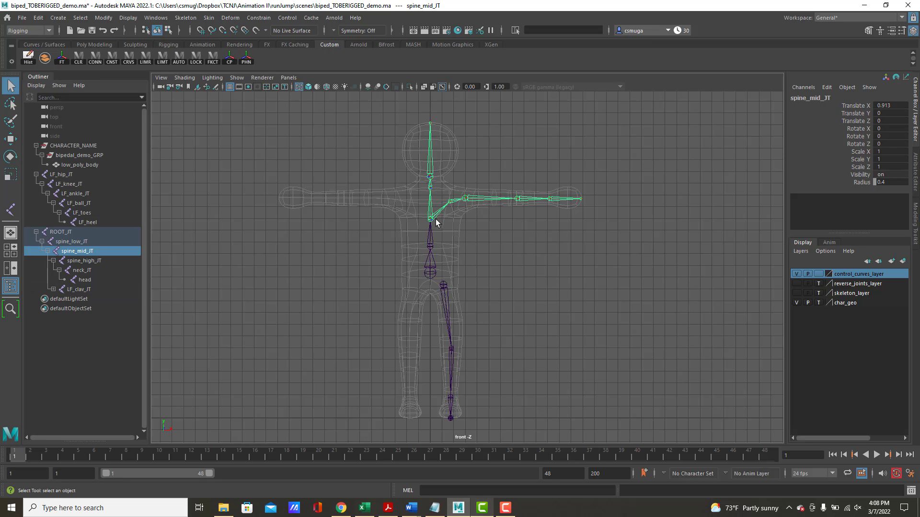
key(ctrl+z)
key(ctrl+z)
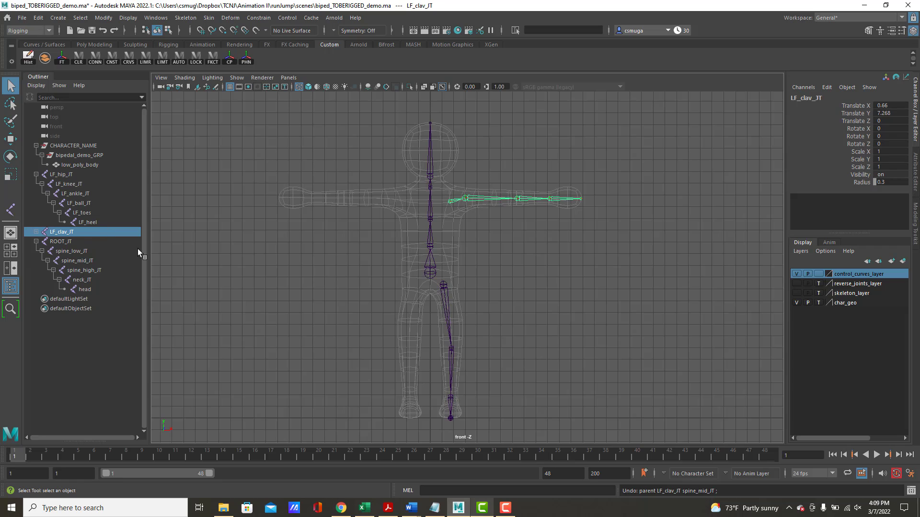
Try the Parent command on the left clavicle joint with spine_mid_JT as its parent, and undo it
click(450, 202)
shift+click(429, 214)
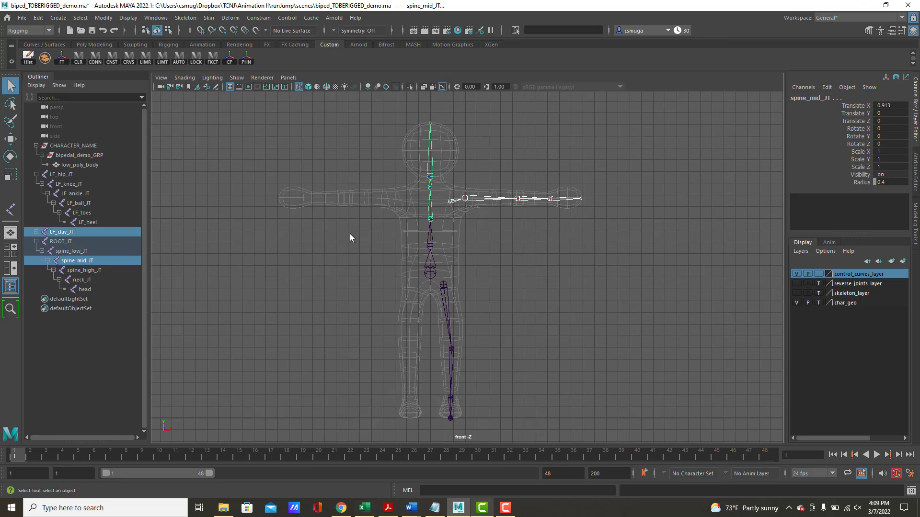
key(p)
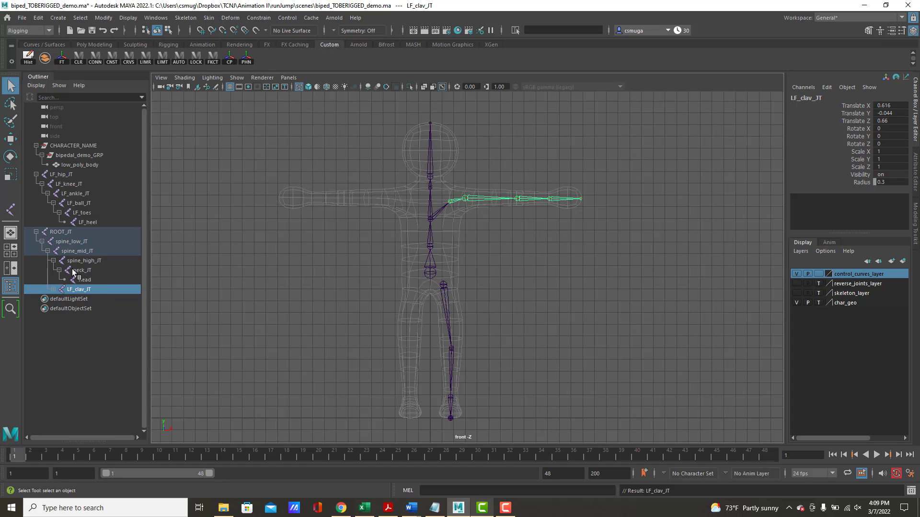
click(437, 207)
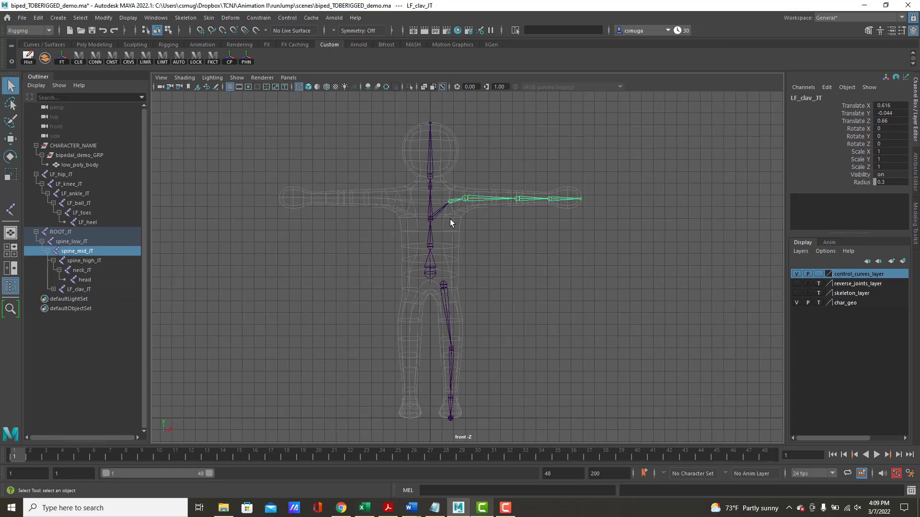
key(ctrl+z)
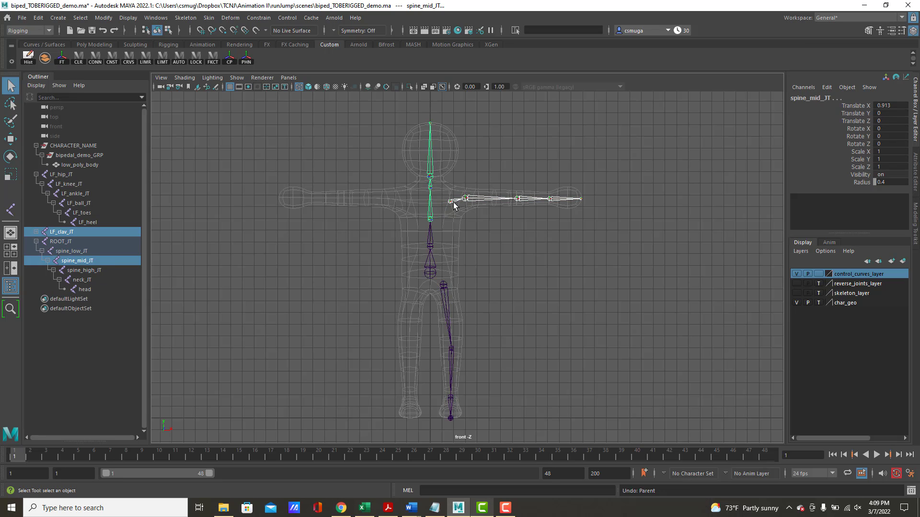
Parent LF_clav_JT to spine_mid_JT so the left arm chain joins the spine
click(450, 206)
shift+click(429, 210)
click(39, 19)
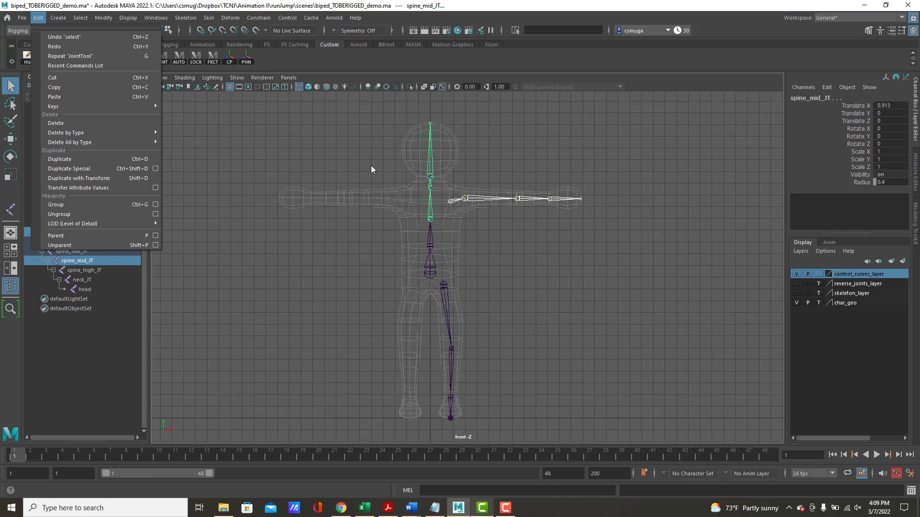
click(38, 19)
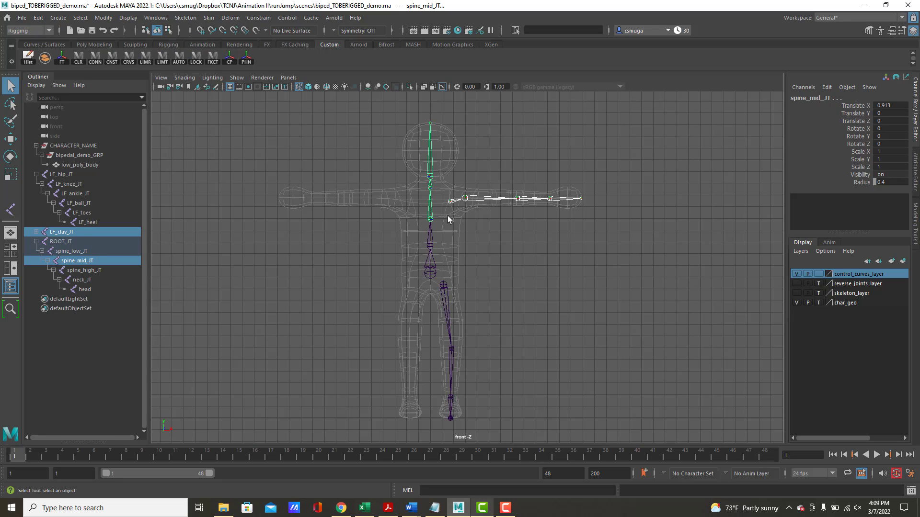
key(p)
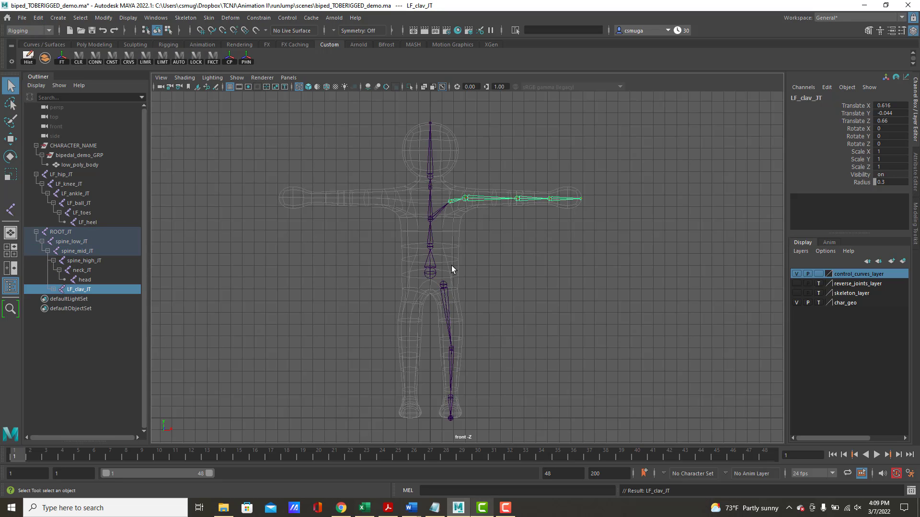
Parent LF_hip_JT to ROOT_JT to attach the left leg chain to the root
click(444, 286)
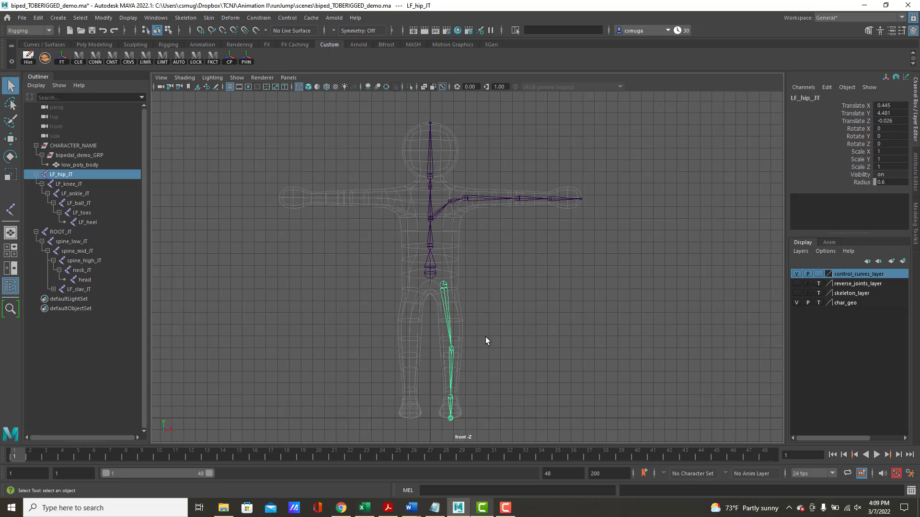
shift+click(429, 273)
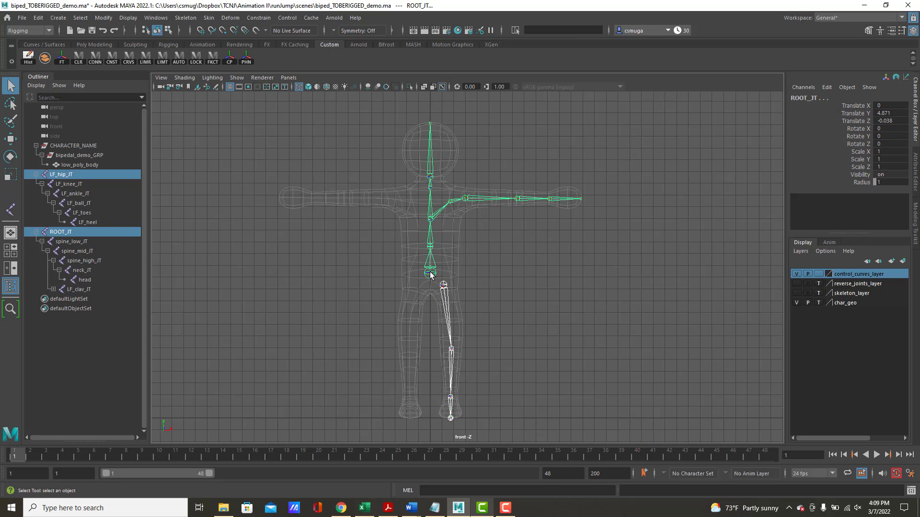
key(p)
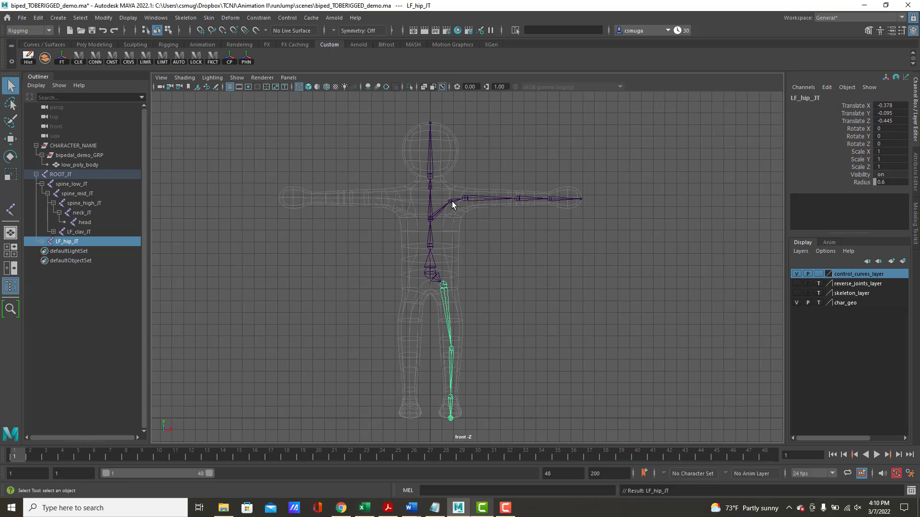
In the perspective view, open the Mirror Joints options for LF_hip_JT and set the duplicated names to replace LF_ with RT_
key(space)
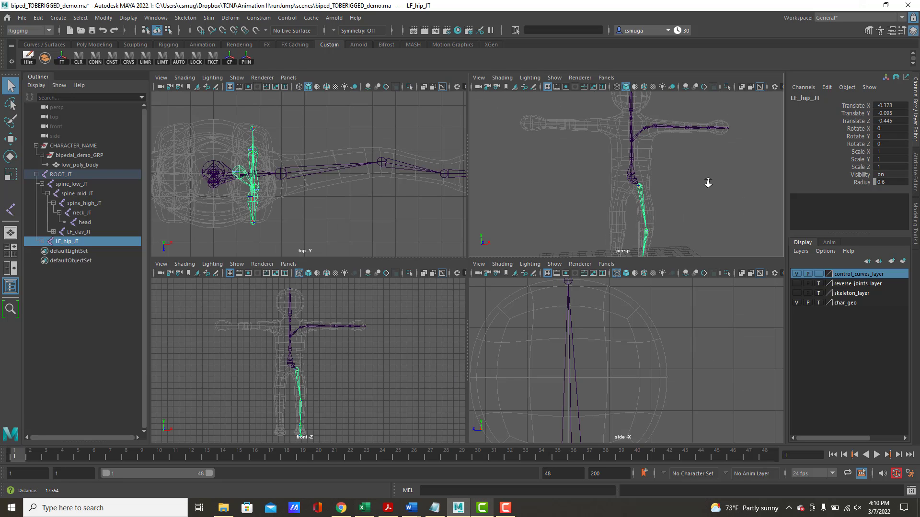
key(space)
mouse_move(616, 260)
alt+mouse_down()
mouse_move(551, 269)
mouse_move(624, 270)
alt+mouse_up()
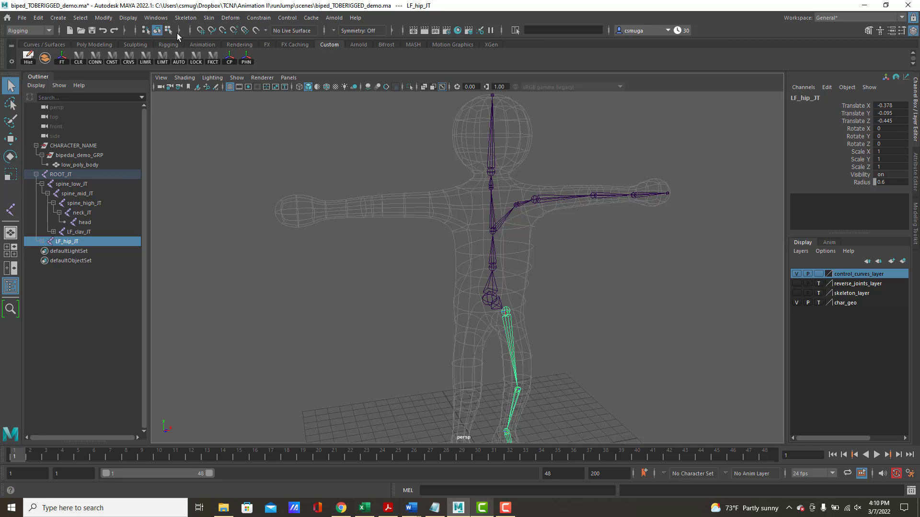
click(186, 18)
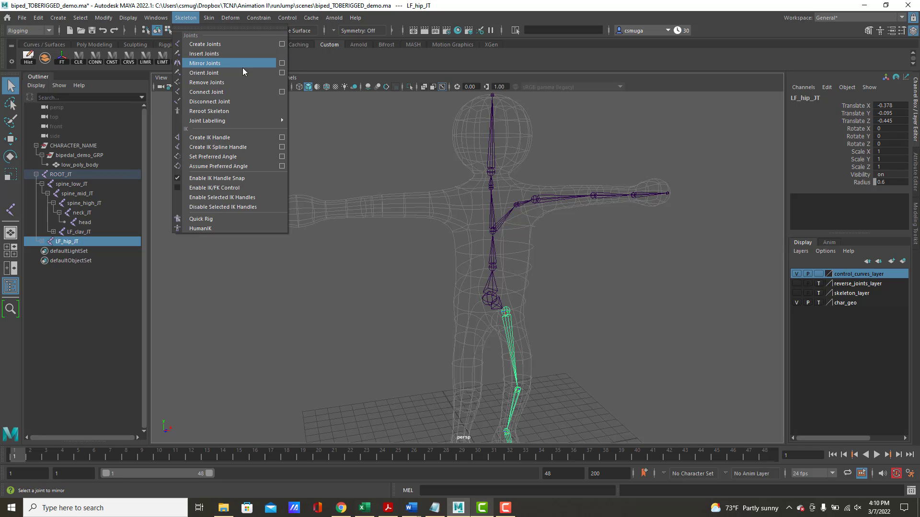
click(282, 65)
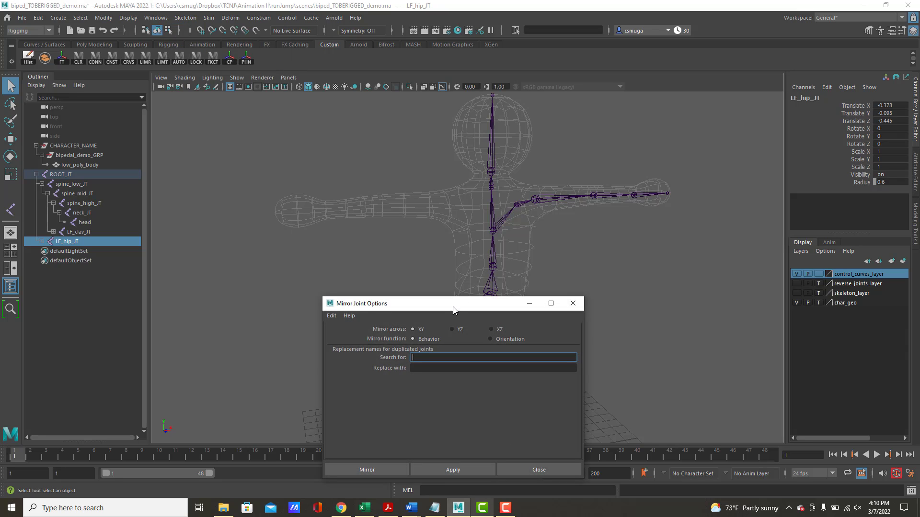
drag(454, 308, 320, 113)
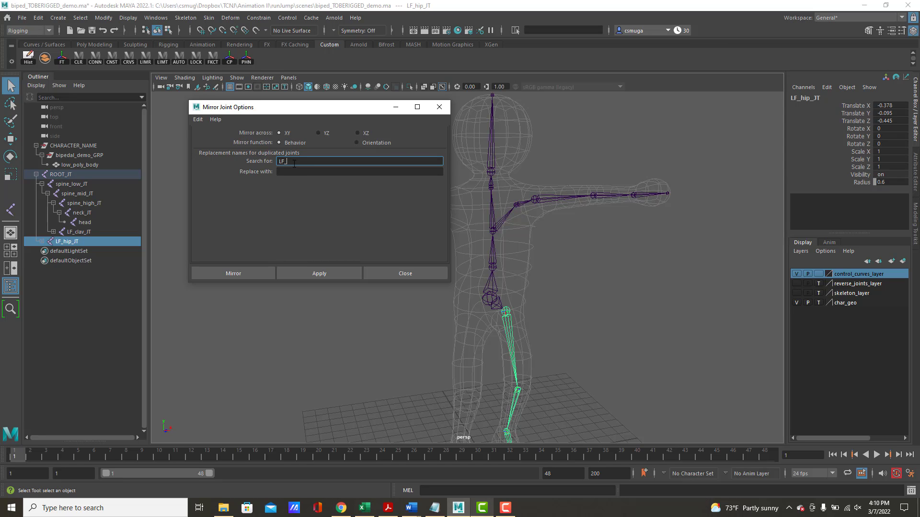
click(291, 172)
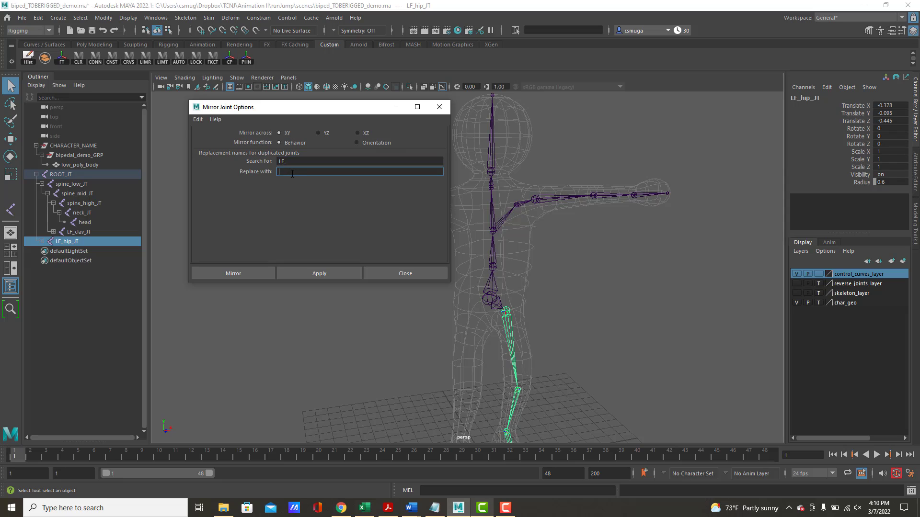
text(RT_)
Mirror the LF_hip_JT leg chain across the YZ plane, keeping the options open for another mirror
alt+drag(548, 262, 563, 252)
alt+middle_drag(558, 239, 607, 254)
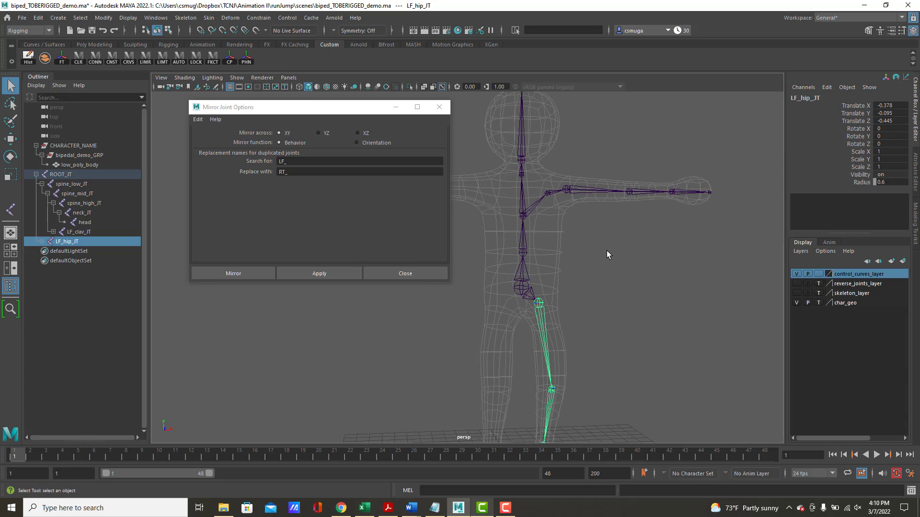
alt+right_drag(607, 254, 401, 237)
alt+drag(581, 322, 620, 269)
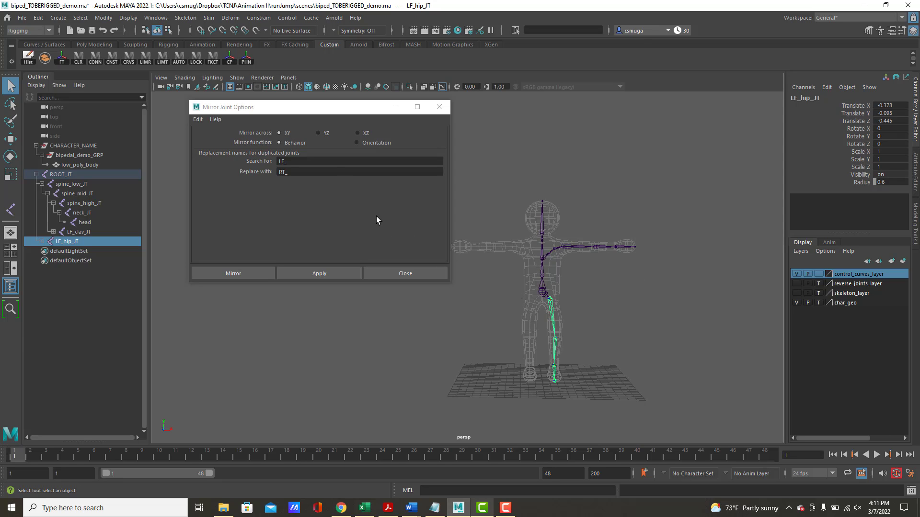
click(316, 134)
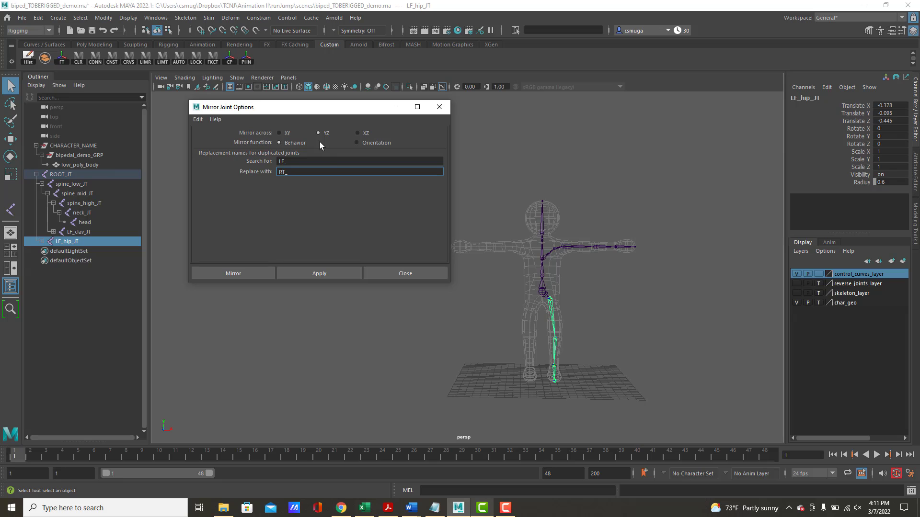
scroll(499, 292, up, 5)
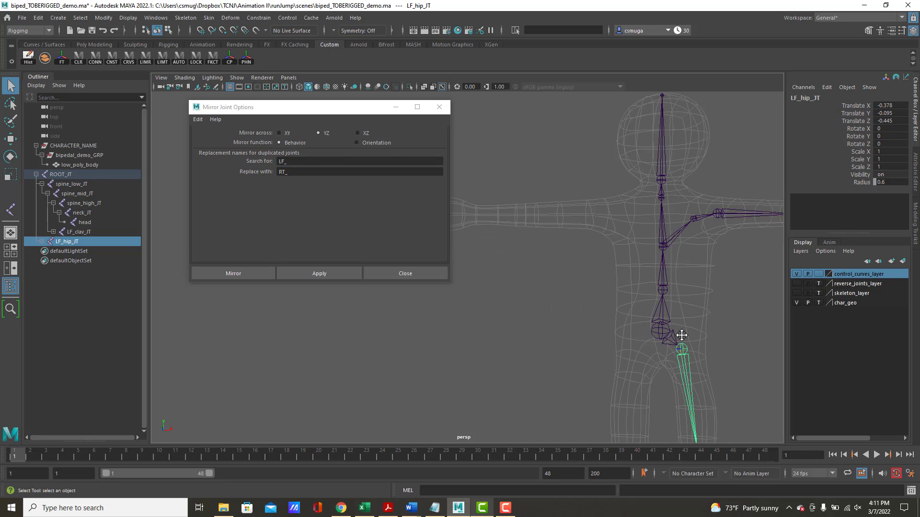
alt+middle_drag(682, 336, 632, 262)
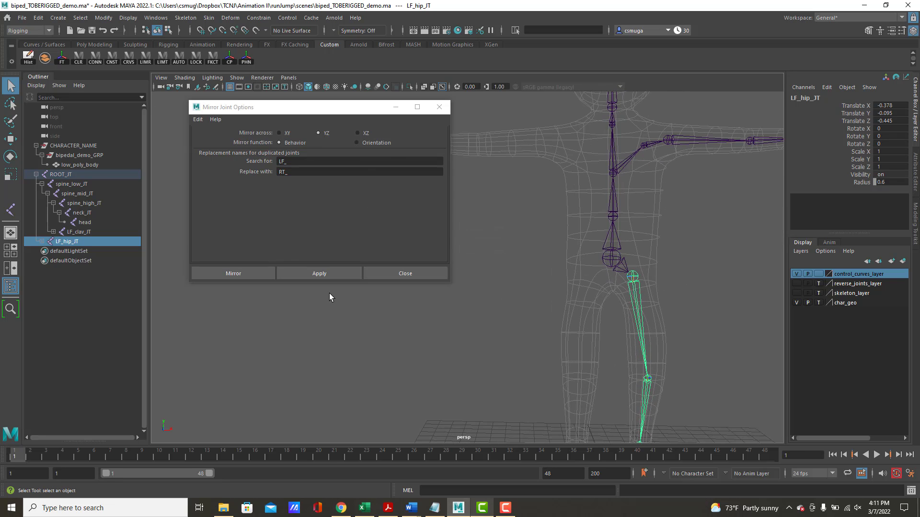
click(316, 274)
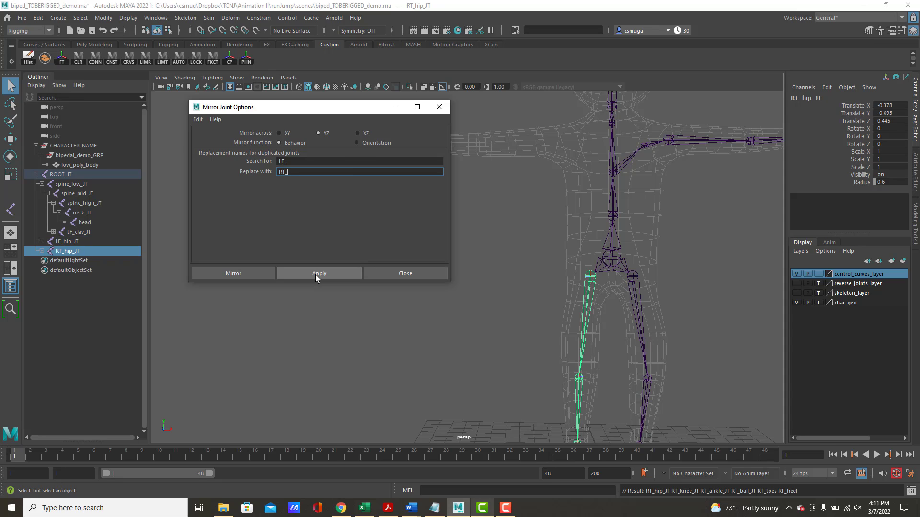
Mirror the LF_clav_JT arm chain with the same options, and inspect the full skeleton with nothing selected
click(644, 148)
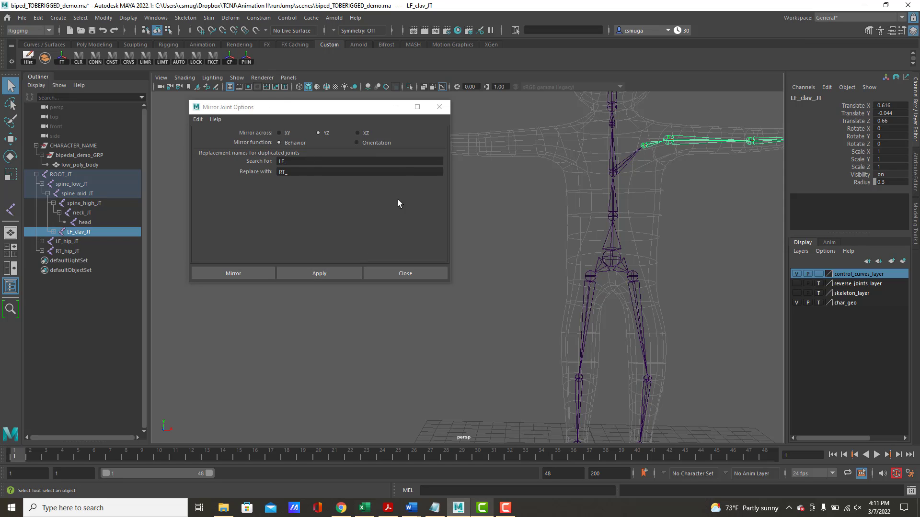
click(319, 273)
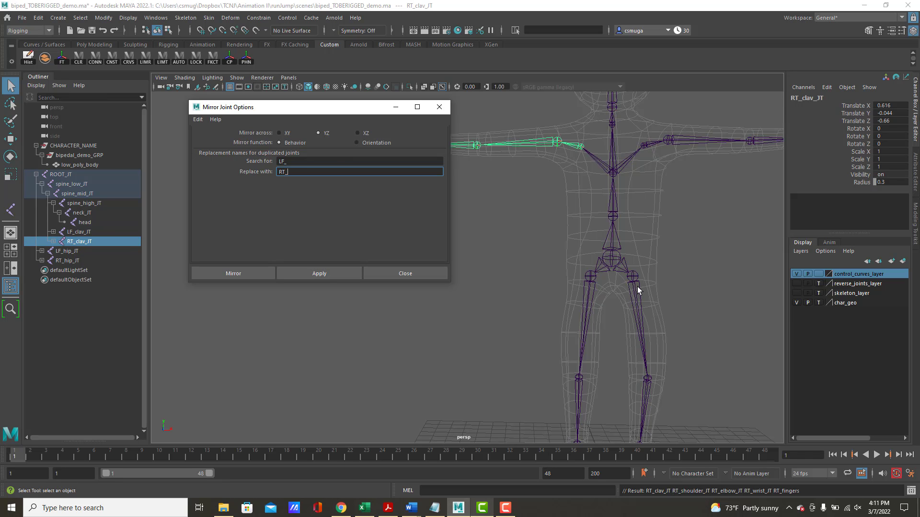
key(a)
click(590, 282)
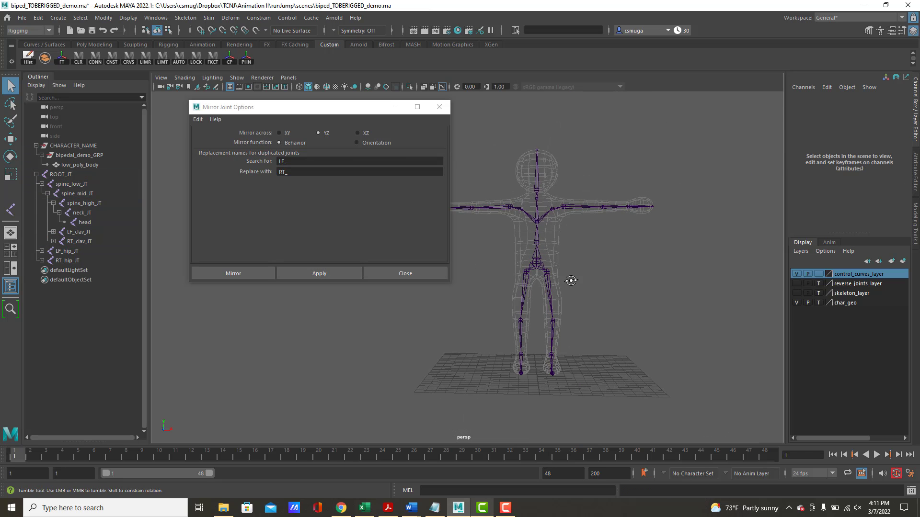
alt+drag(567, 280, 671, 300)
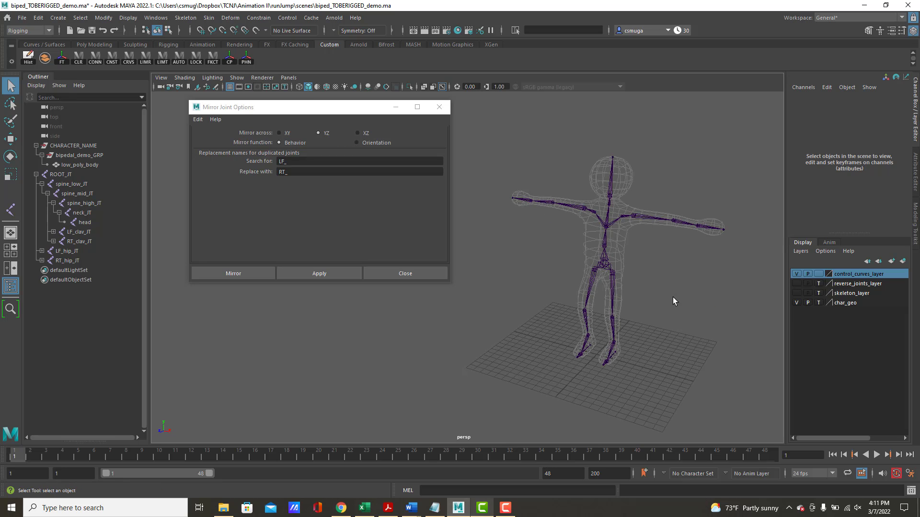
alt+right_drag(550, 252, 737, 268)
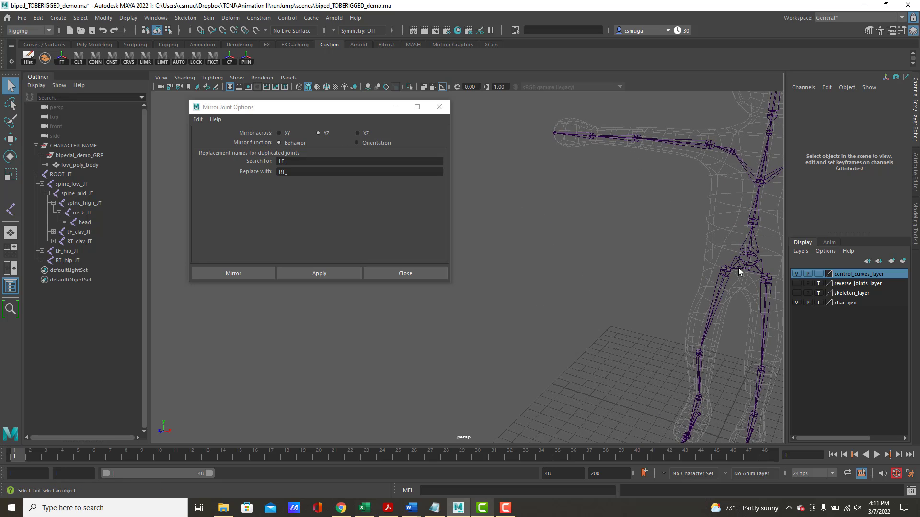
Select LF_hip_JT and examine the direction of its local axes up close
alt+middle_drag(684, 216, 635, 146)
alt+right_drag(610, 185, 733, 213)
alt+middle_drag(704, 221, 521, 242)
alt+right_drag(498, 236, 702, 219)
click(697, 215)
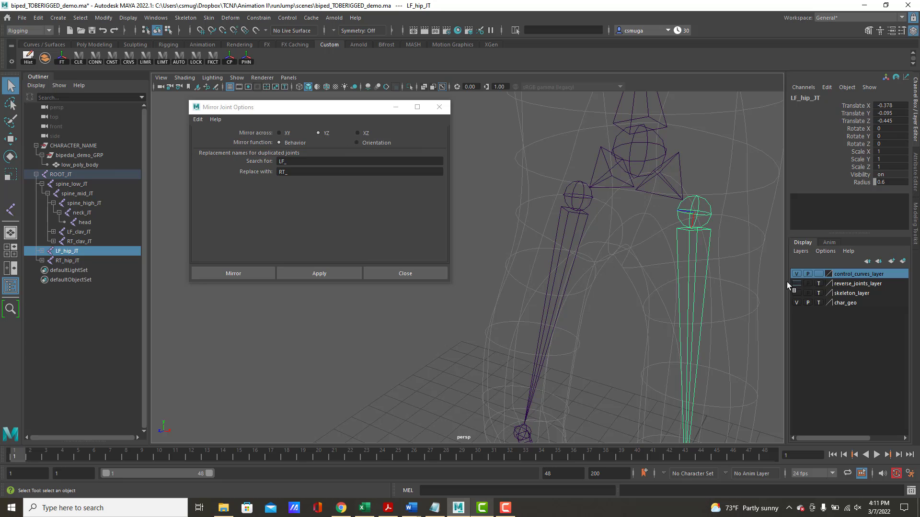
scroll(732, 255, up, 5)
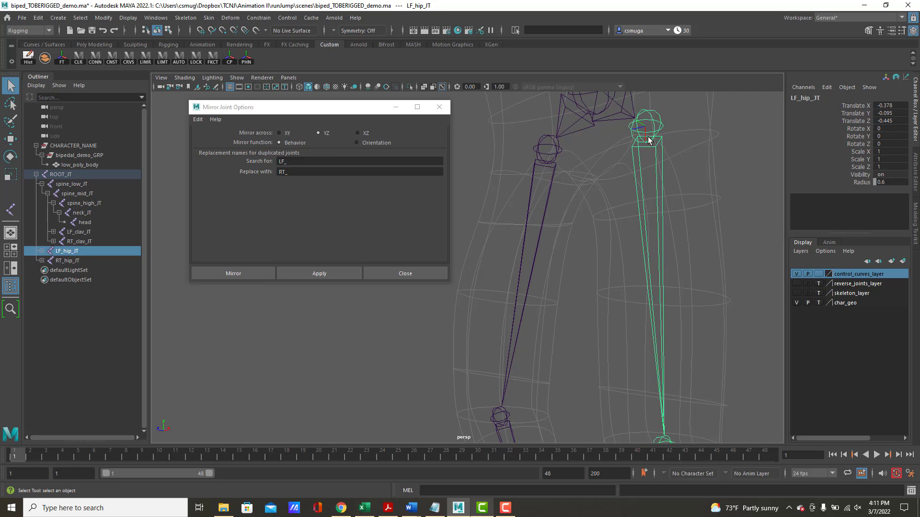
Reorient the mirrored RT_hip_JT leg chain with Orient Joint, checking its axes from hip to ankle
click(533, 147)
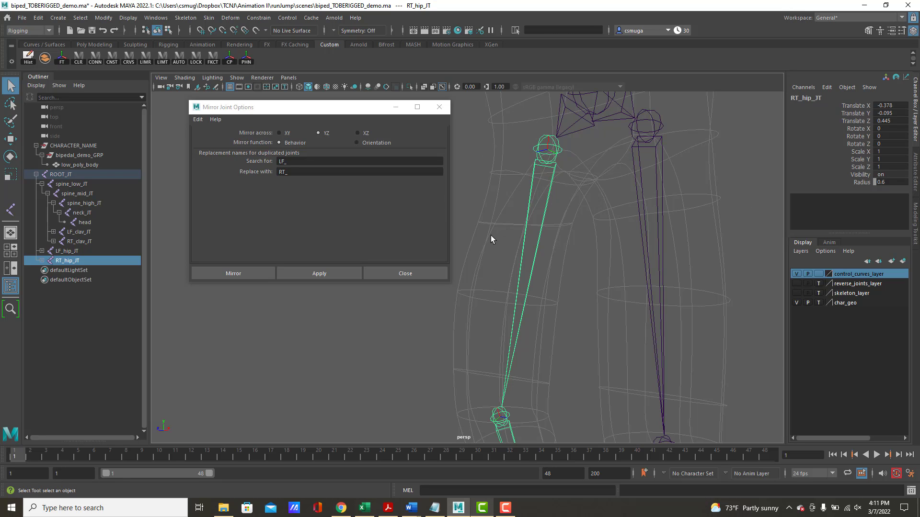
alt+middle_drag(491, 238, 527, 214)
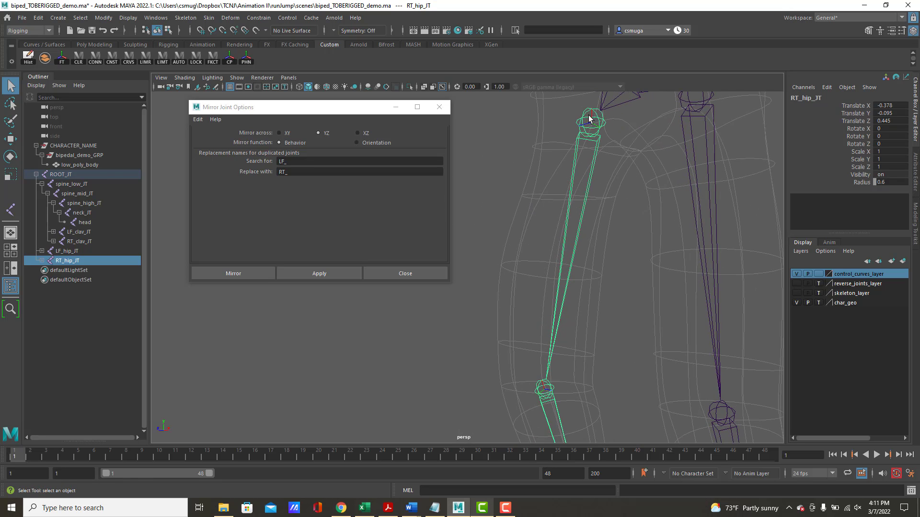
alt+middle_drag(591, 353, 575, 192)
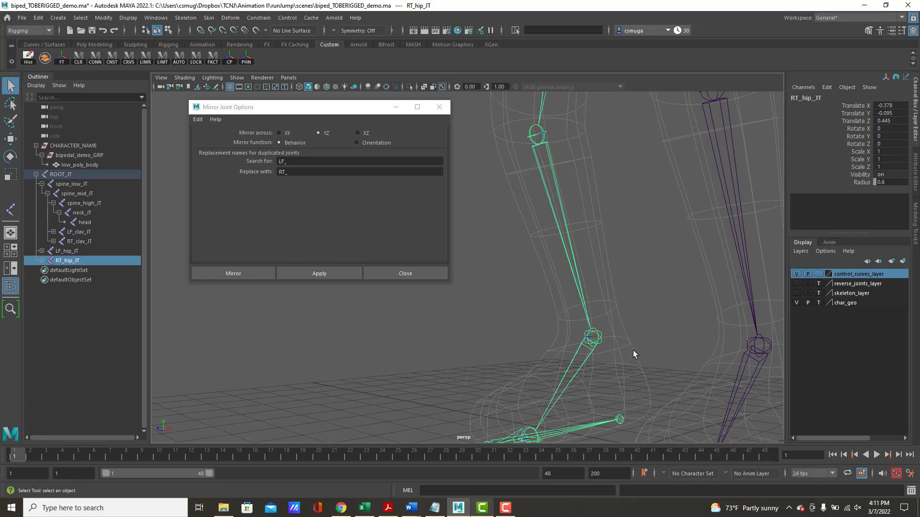
alt+right_drag(633, 350, 467, 331)
alt+middle_drag(540, 229, 534, 386)
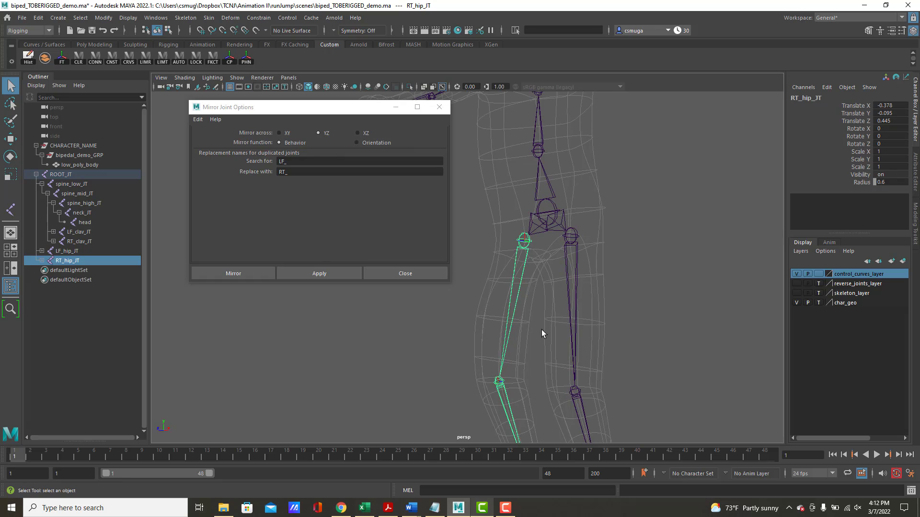
alt+drag(548, 327, 585, 337)
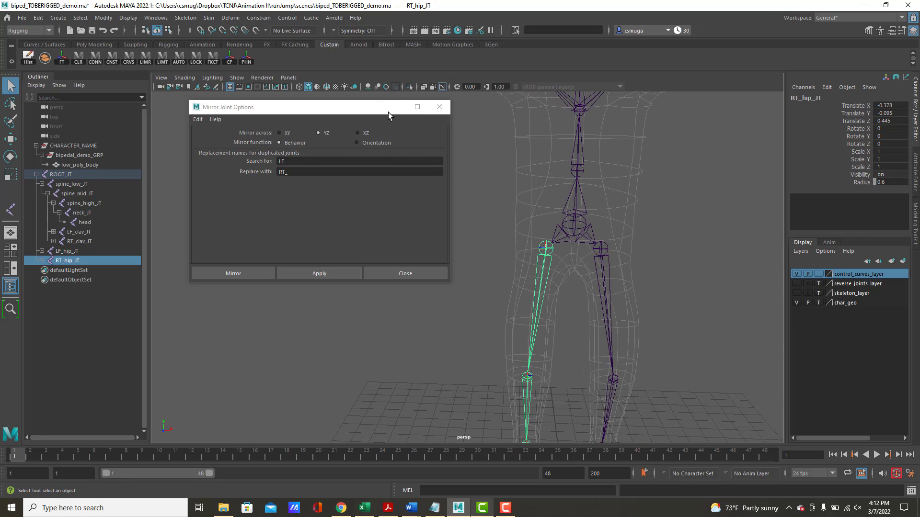
click(183, 20)
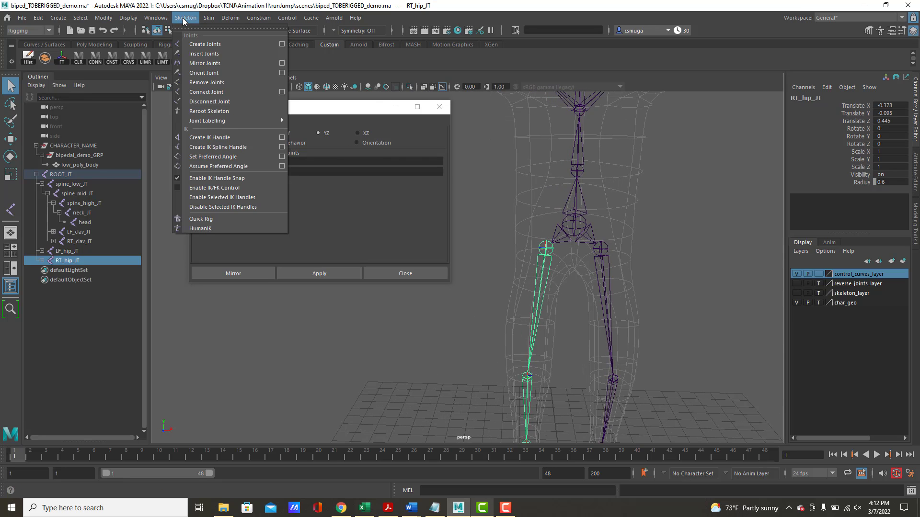
click(193, 73)
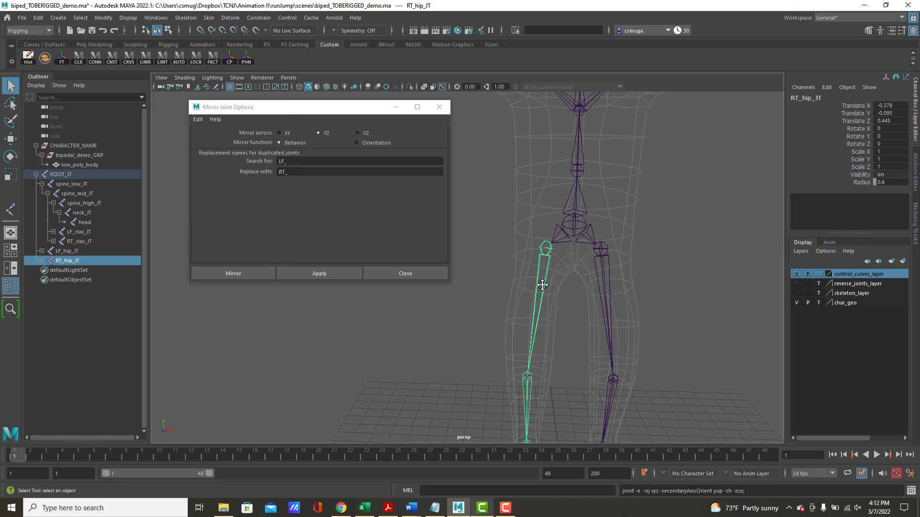
alt+middle_drag(521, 367, 520, 282)
alt+drag(520, 283, 472, 272)
alt+right_drag(472, 271, 631, 291)
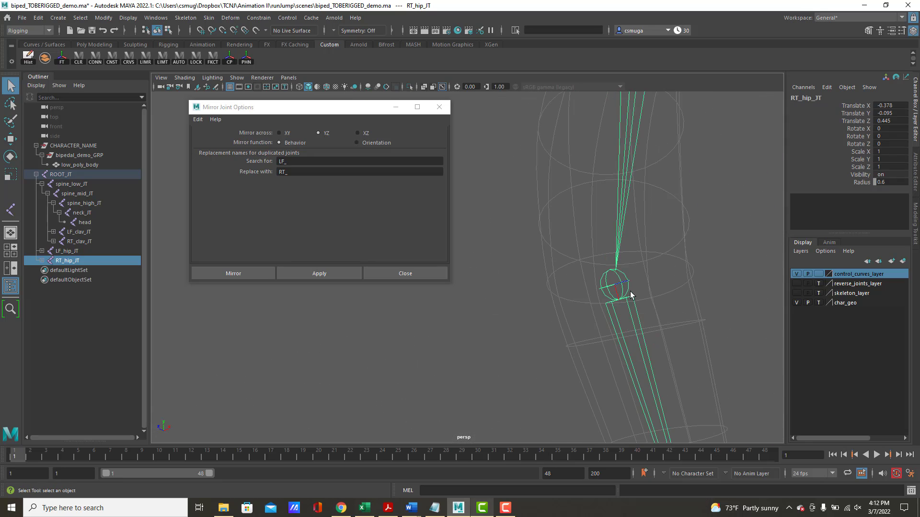
alt+right_drag(670, 373, 547, 352)
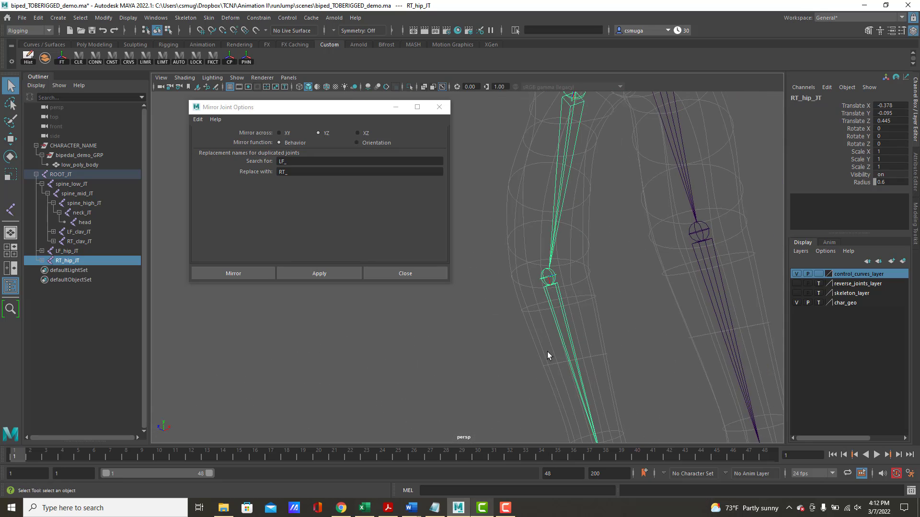
alt+middle_drag(602, 362, 602, 302)
Compare the axes of LF_clav_JT and RT_clav_JT, and reorient the RT_clav_JT arm chain with Orient Joint
alt+drag(643, 177, 633, 363)
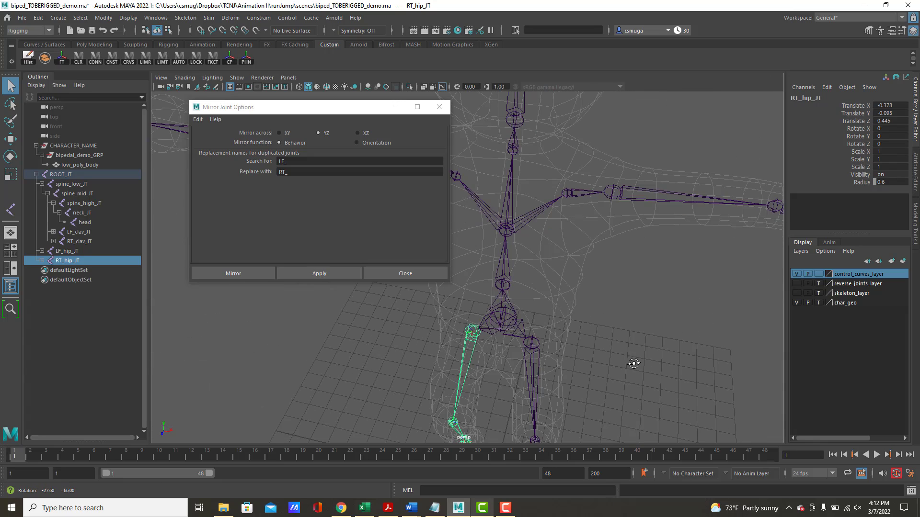
click(568, 194)
alt+right_drag(524, 222, 662, 186)
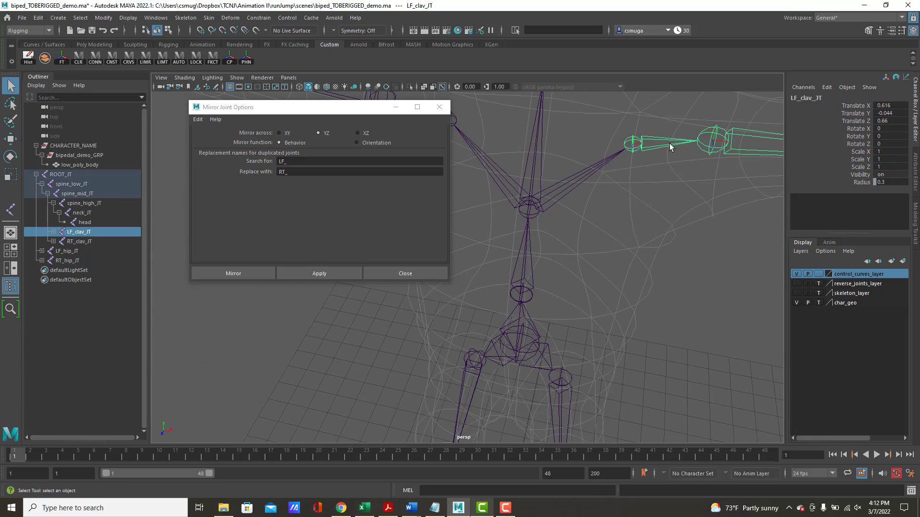
alt+drag(590, 185, 661, 228)
click(657, 231)
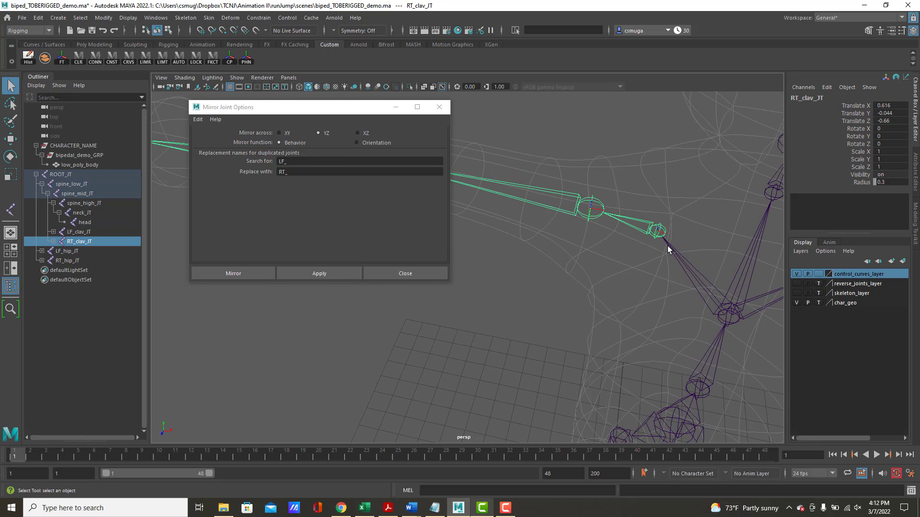
alt+middle_drag(663, 246, 694, 258)
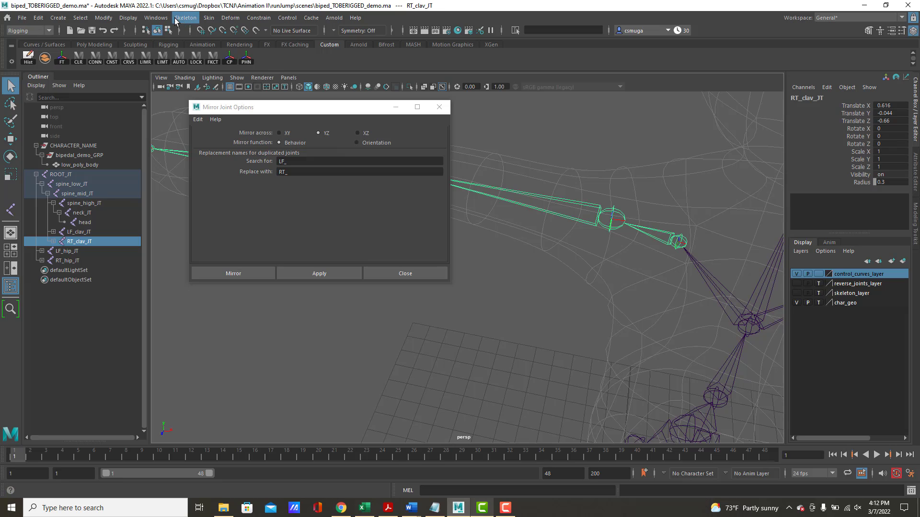
click(191, 19)
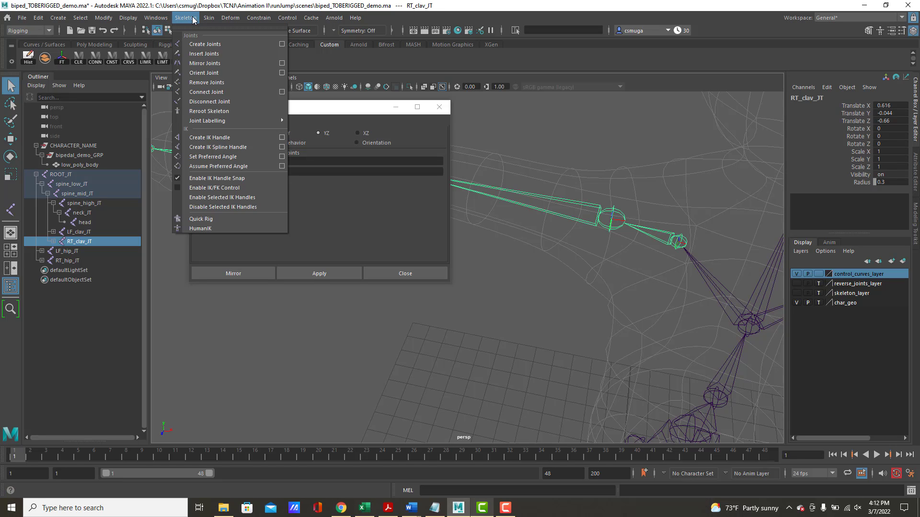
click(206, 73)
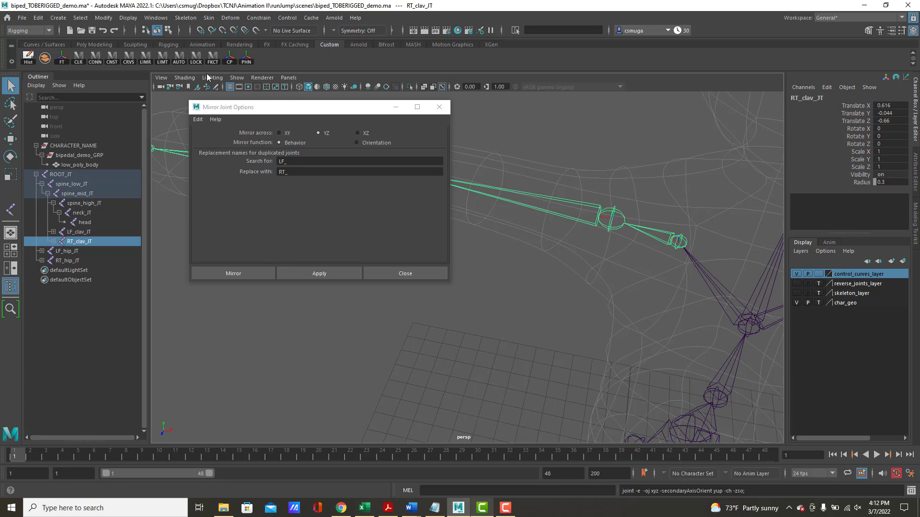
Move the Mirror Joint Options window aside, deselect everything, and view the full biped skeleton
alt+drag(663, 288, 461, 281)
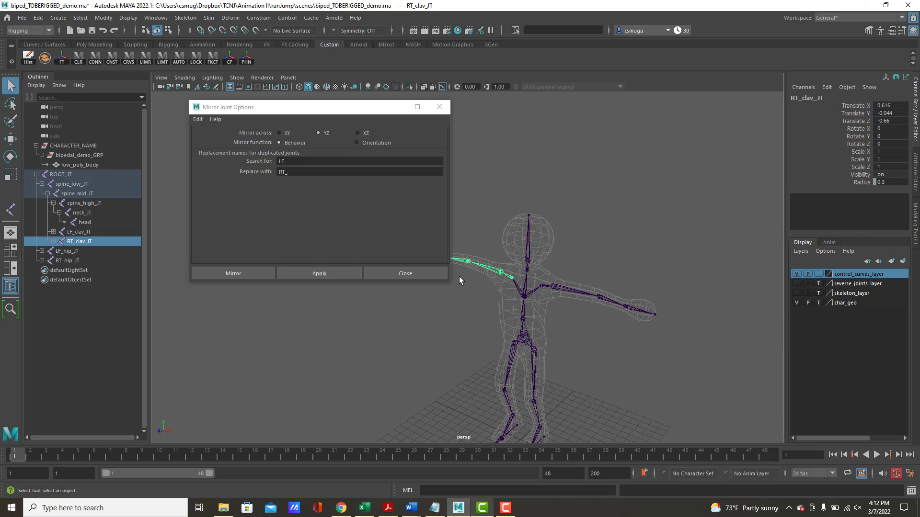
drag(327, 112, 286, 101)
click(579, 352)
alt+drag(579, 352, 602, 340)
alt+right_drag(602, 340, 544, 336)
alt+middle_drag(584, 358, 625, 299)
alt+drag(633, 273, 598, 292)
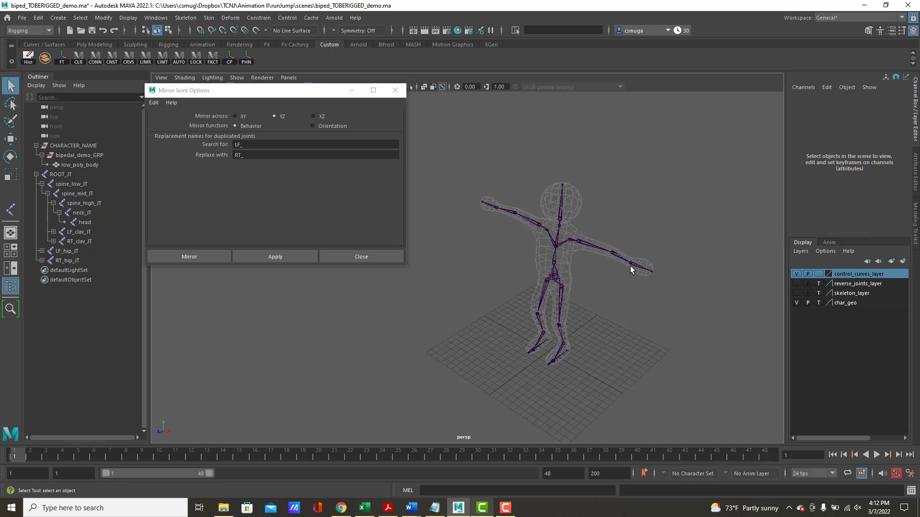
Examine the torso, left arm and leg joint placement up close, and check the whole skeleton inside the body mesh
alt+right_drag(554, 257, 650, 259)
alt+middle_drag(649, 259, 526, 285)
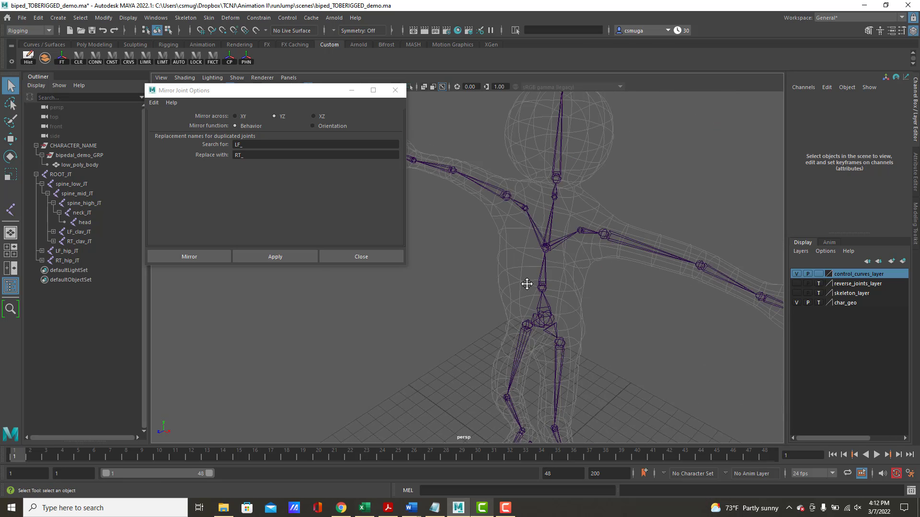
alt+right_drag(535, 271, 626, 261)
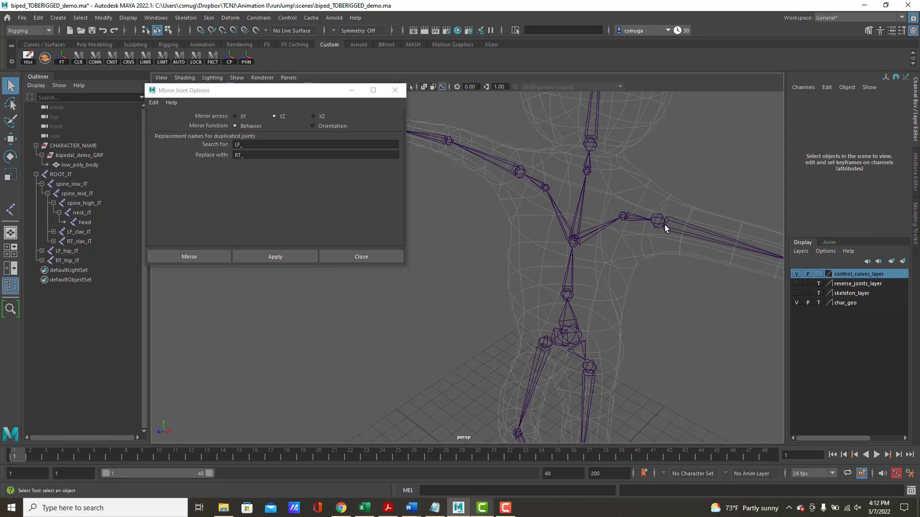
alt+middle_drag(685, 246, 639, 177)
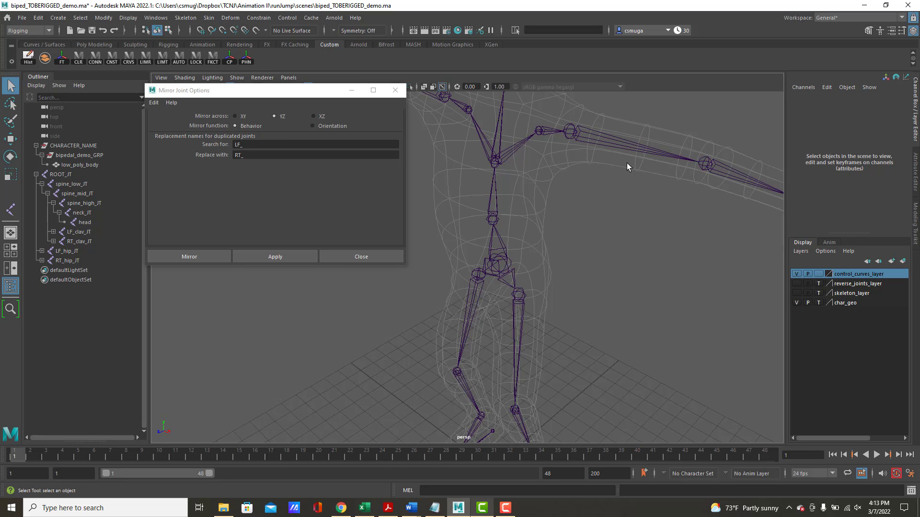
alt+middle_drag(659, 148, 612, 144)
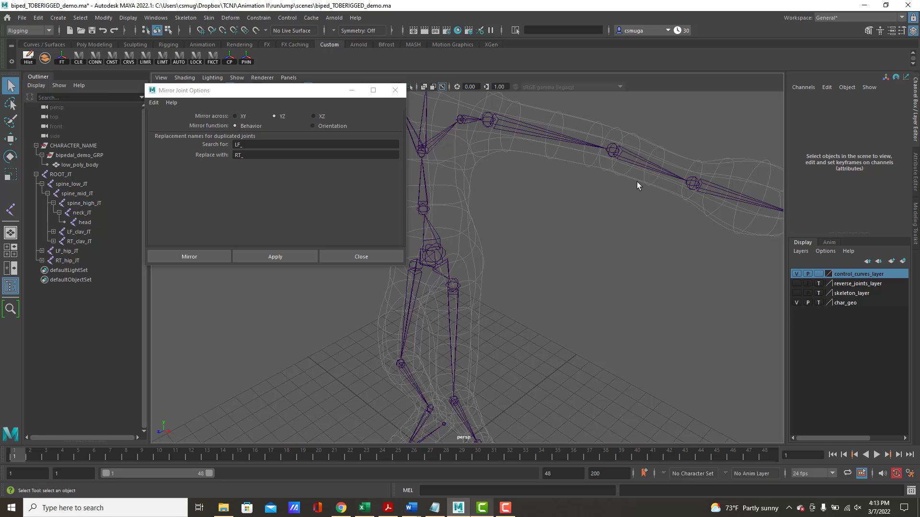
alt+drag(679, 284, 638, 226)
alt+right_drag(638, 225, 538, 226)
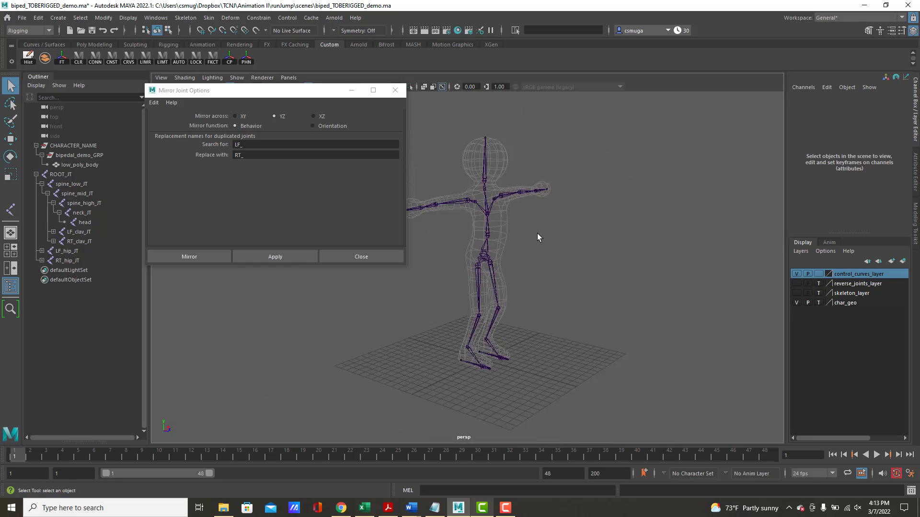
alt+middle_drag(537, 234, 596, 257)
alt+drag(589, 257, 566, 252)
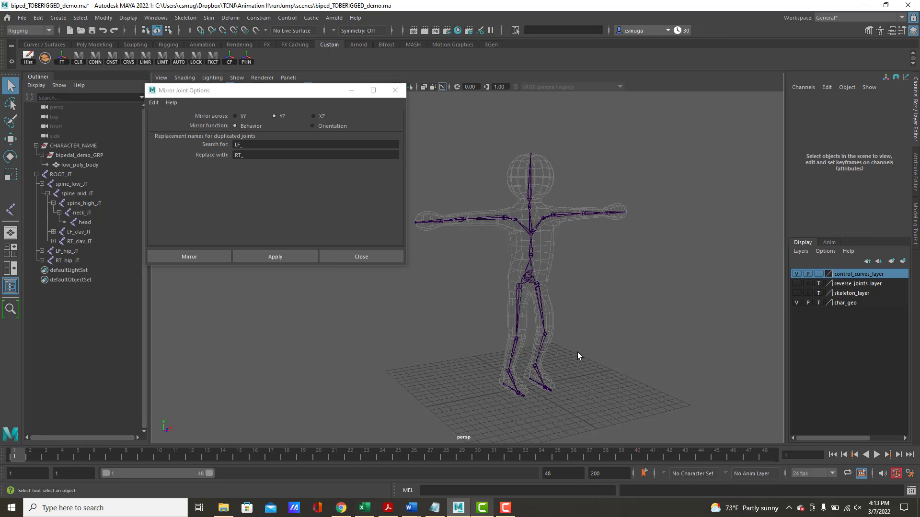
Expand the complete joint hierarchies under LF_hip_JT and RT_hip_JT to check the leg joint names
shift+click(41, 251)
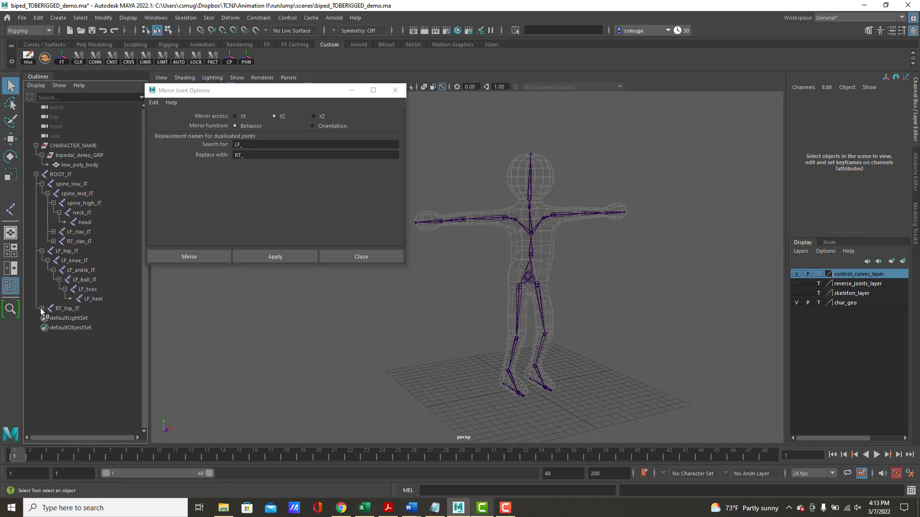
shift+click(41, 308)
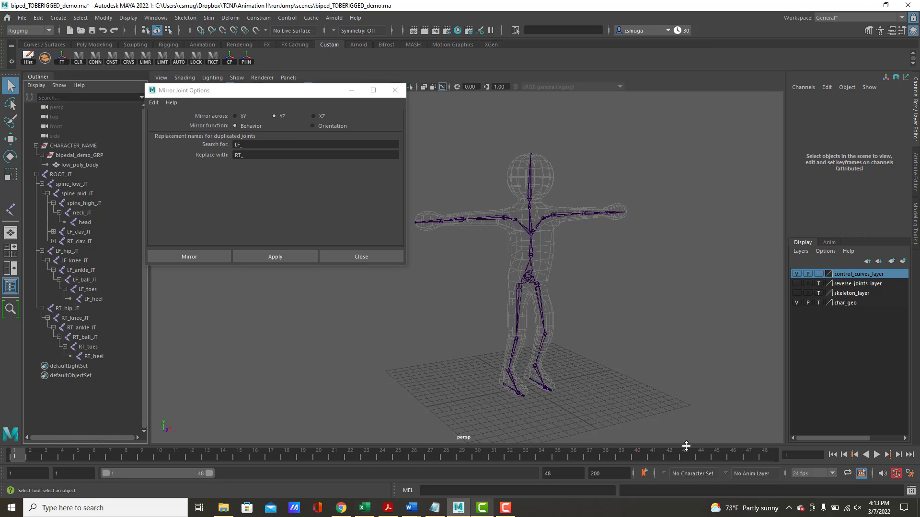